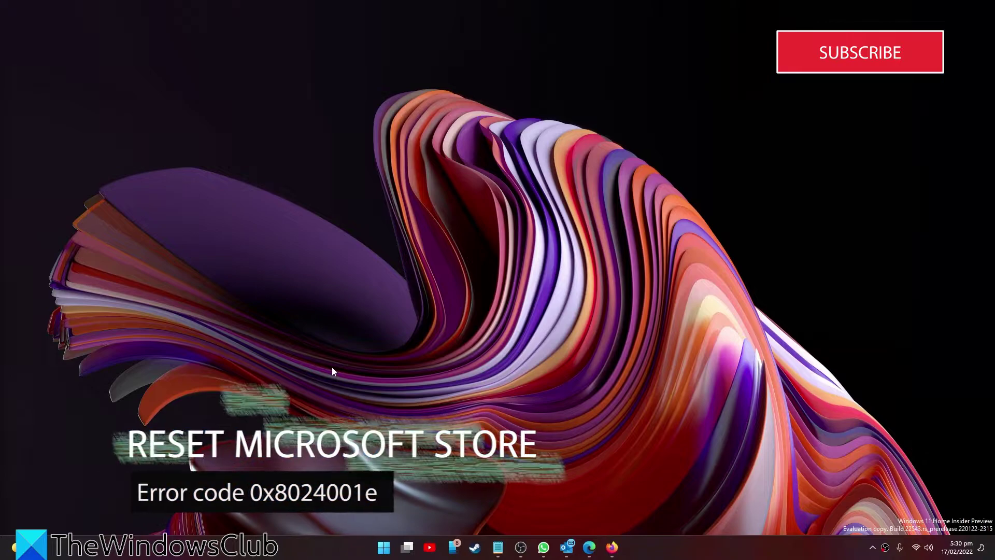
Open Settings > Apps > Installed apps and scroll down to the Microsoft Store entry.
{"action": "left_click", "coordinate": [384, 547]}
{"action": "left_click", "coordinate": [472, 249]}
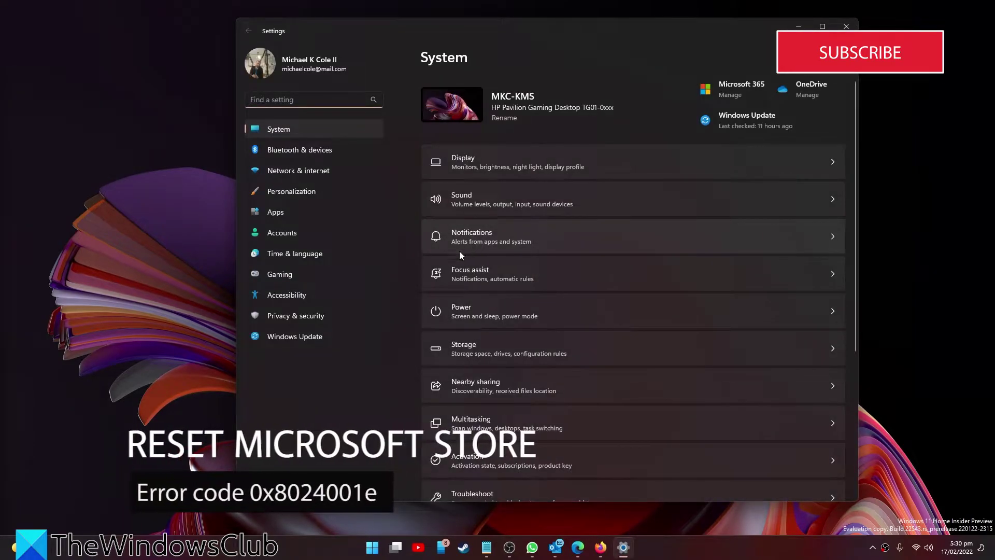
{"action": "left_click", "coordinate": [328, 206]}
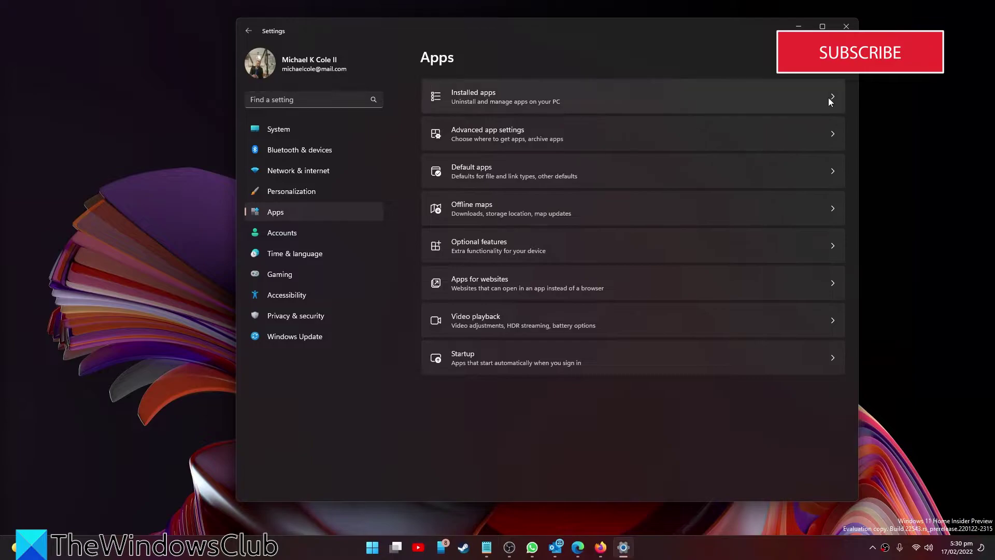
{"action": "left_click", "coordinate": [834, 97]}
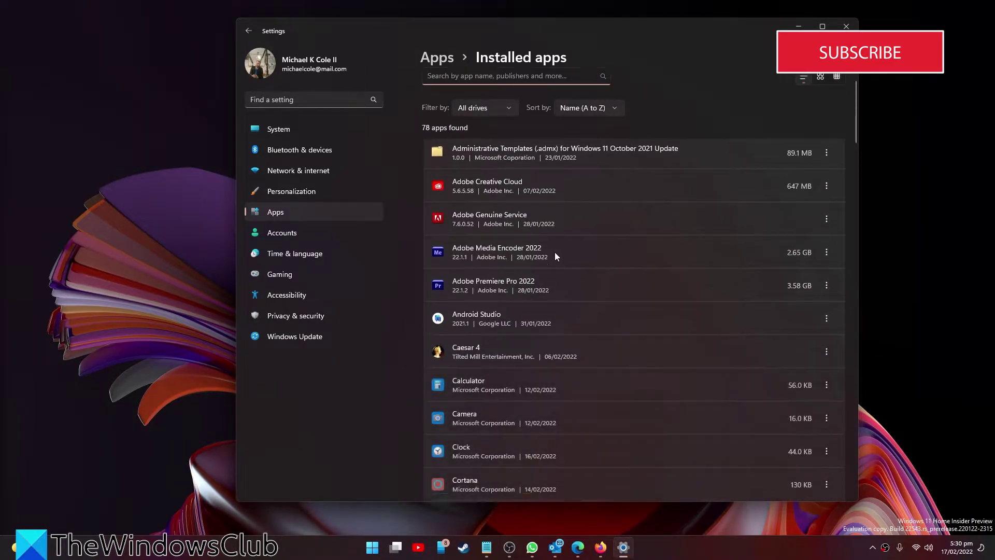
{"action": "scroll", "coordinate": [554, 252], "scroll_direction": "down", "scroll_amount": 5}
{"action": "scroll", "coordinate": [555, 252], "scroll_direction": "down", "scroll_amount": 10}
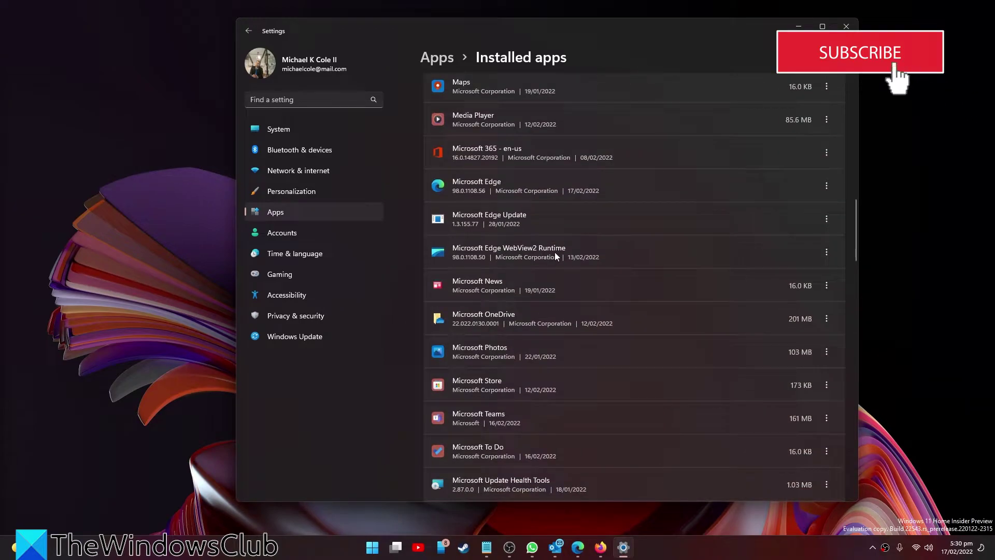
{"action": "scroll", "coordinate": [555, 252], "scroll_direction": "down", "scroll_amount": 1}
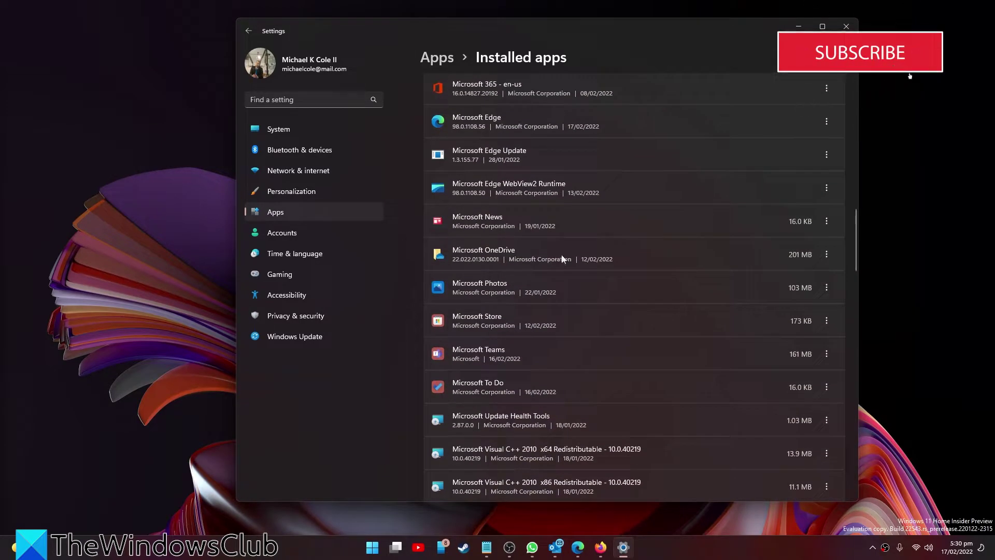
Reset Microsoft Store from its Advanced options, confirming deletion of app data, then close Settings.
{"action": "left_click", "coordinate": [826, 321]}
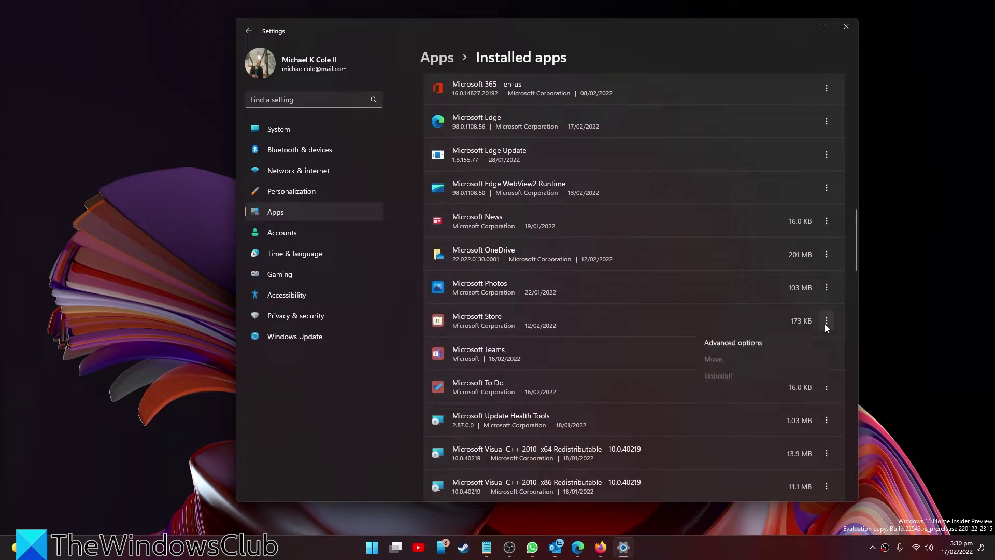
{"action": "left_click", "coordinate": [756, 343]}
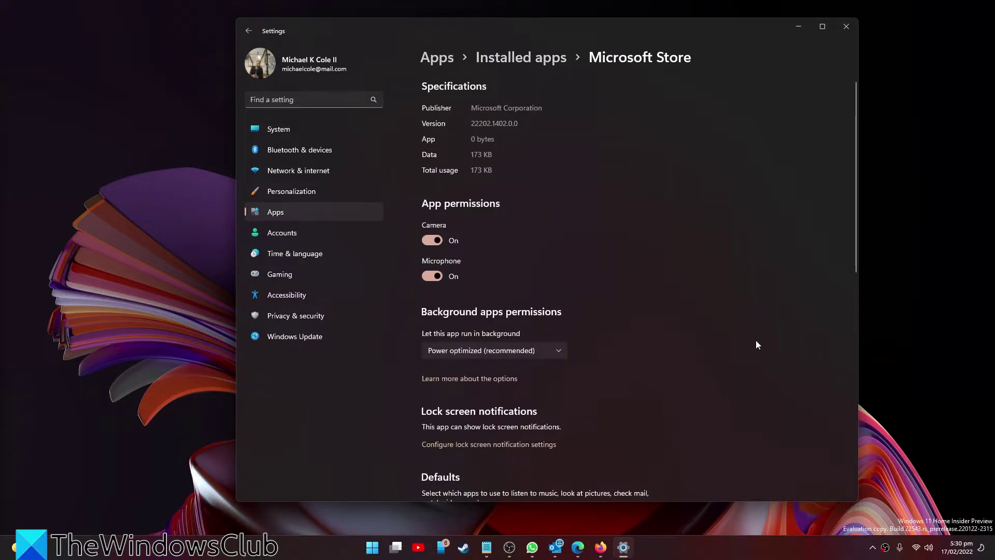
{"action": "scroll", "coordinate": [583, 241], "scroll_direction": "down", "scroll_amount": 10}
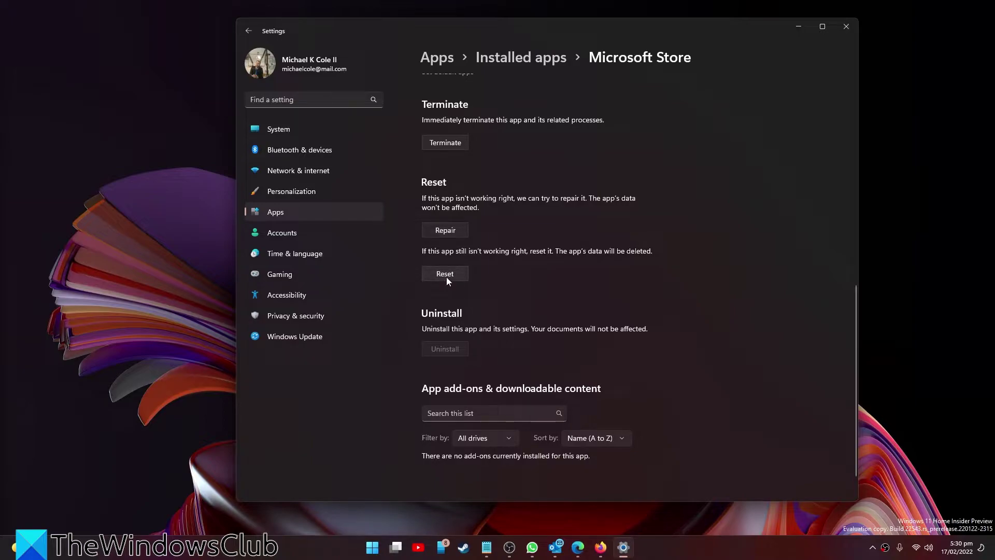
{"action": "left_click", "coordinate": [446, 277]}
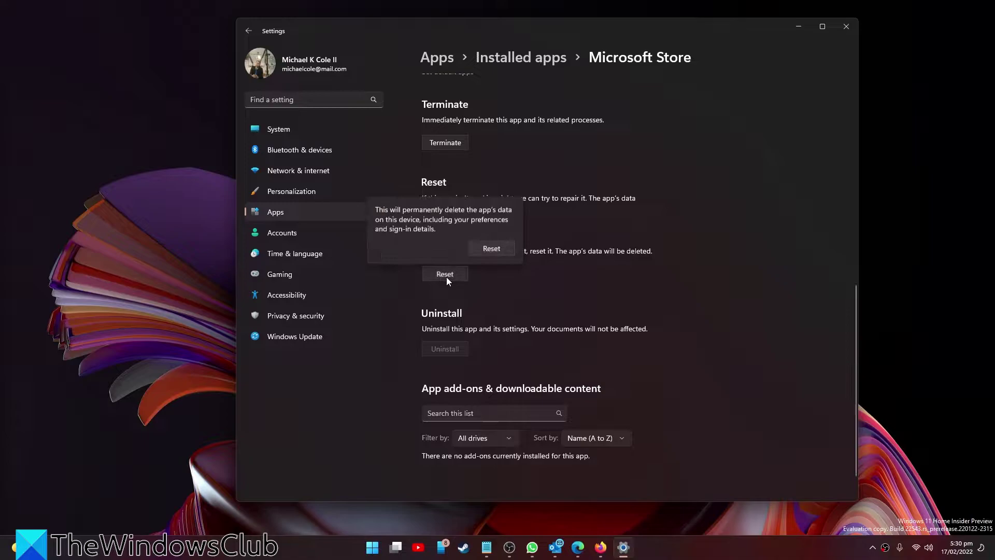
{"action": "left_click", "coordinate": [490, 249]}
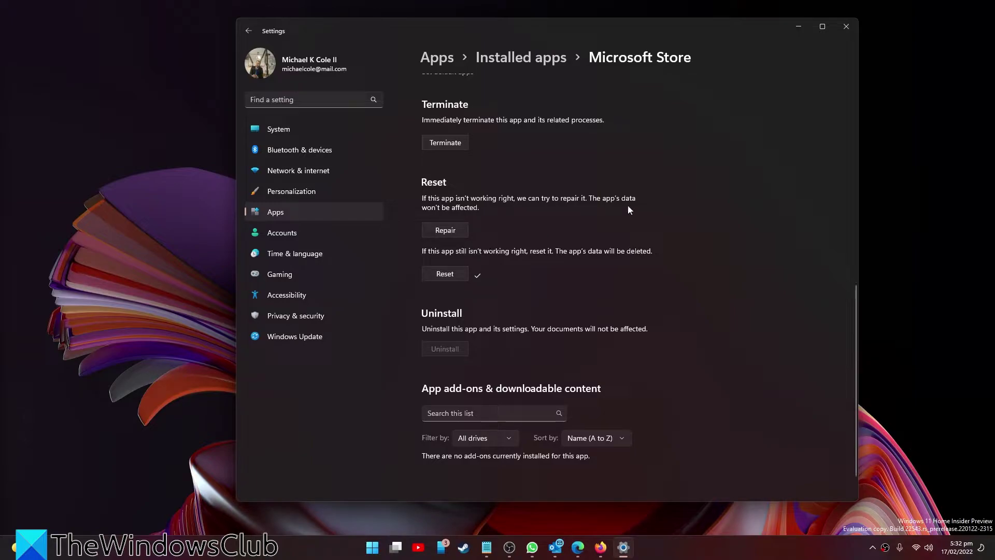
{"action": "left_click", "coordinate": [846, 25]}
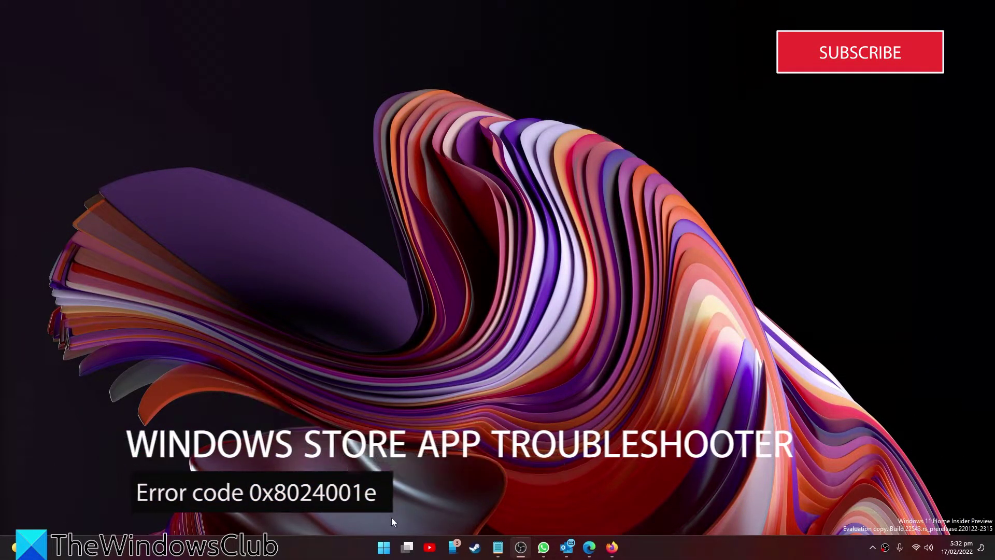
Run the Windows Store Apps troubleshooter from System > Troubleshoot > Other troubleshooters.
{"action": "left_click", "coordinate": [383, 547]}
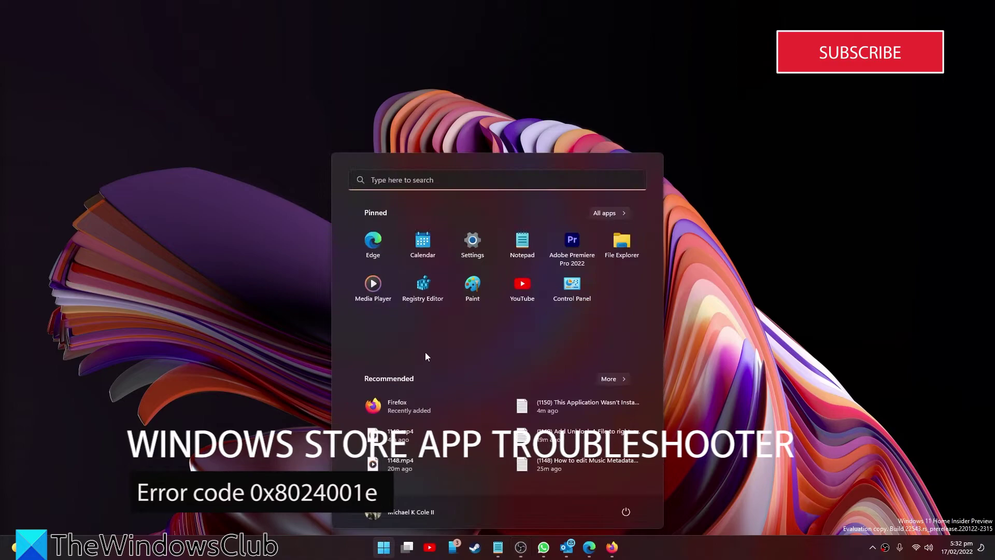
{"action": "left_click", "coordinate": [471, 241]}
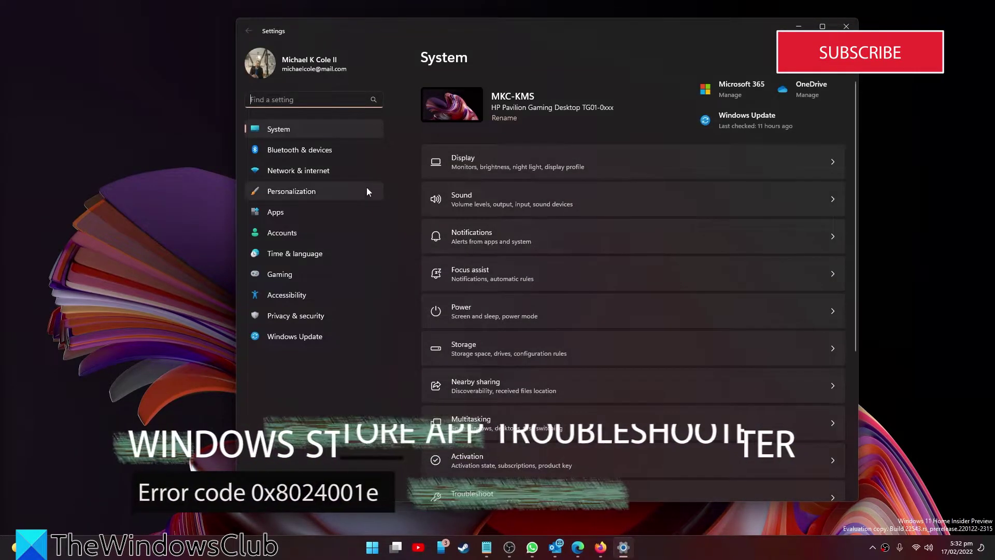
{"action": "scroll", "coordinate": [589, 233], "scroll_direction": "down", "scroll_amount": 3}
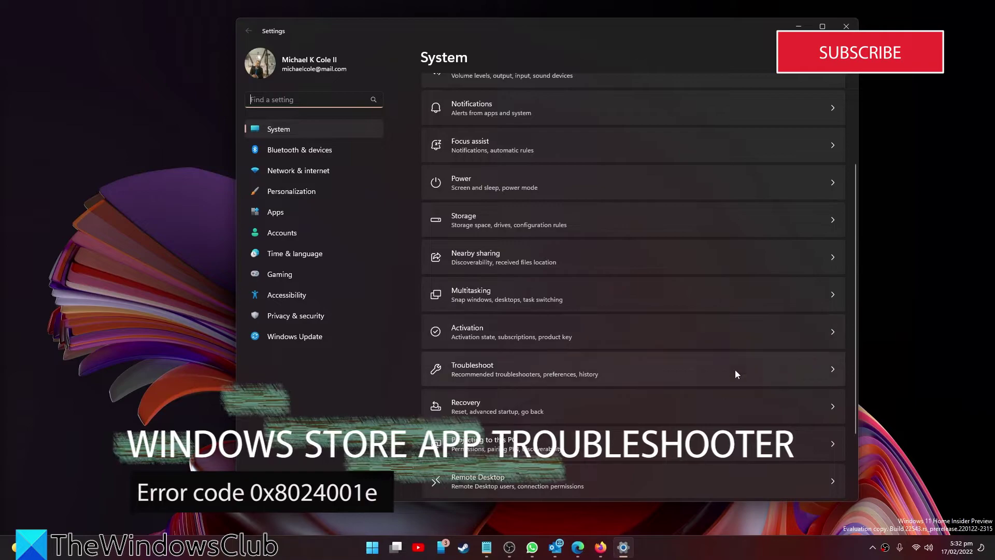
{"action": "left_click", "coordinate": [834, 369]}
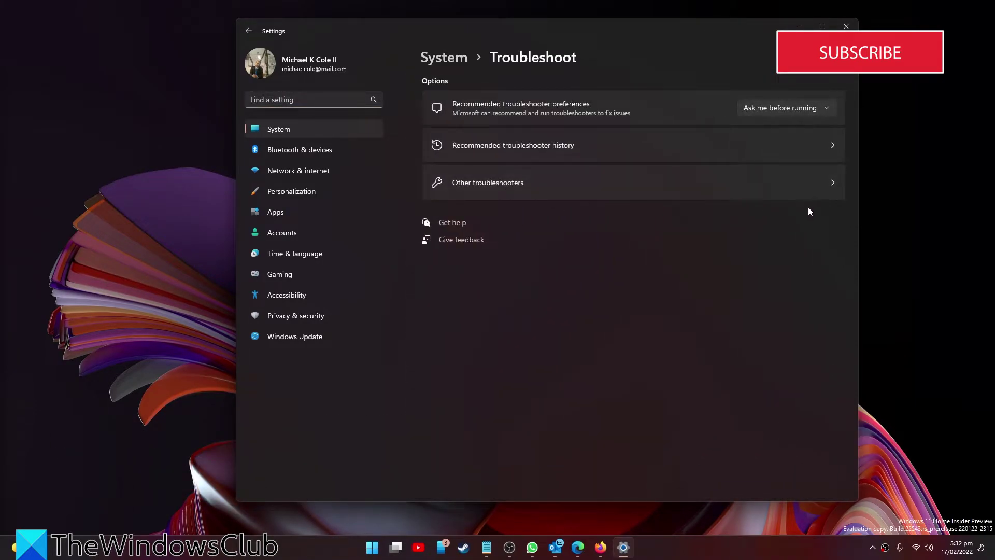
{"action": "left_click", "coordinate": [831, 183]}
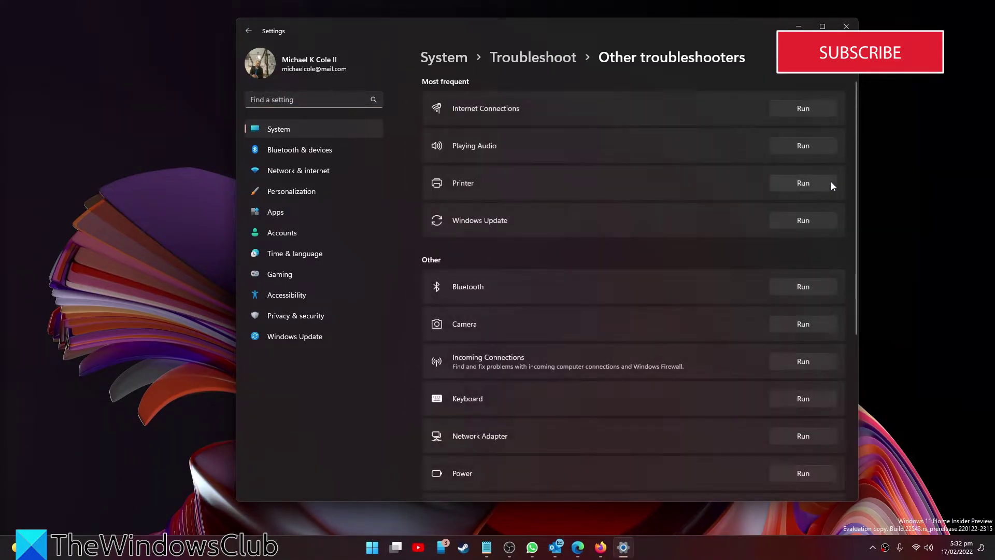
{"action": "scroll", "coordinate": [613, 174], "scroll_direction": "down", "scroll_amount": 5}
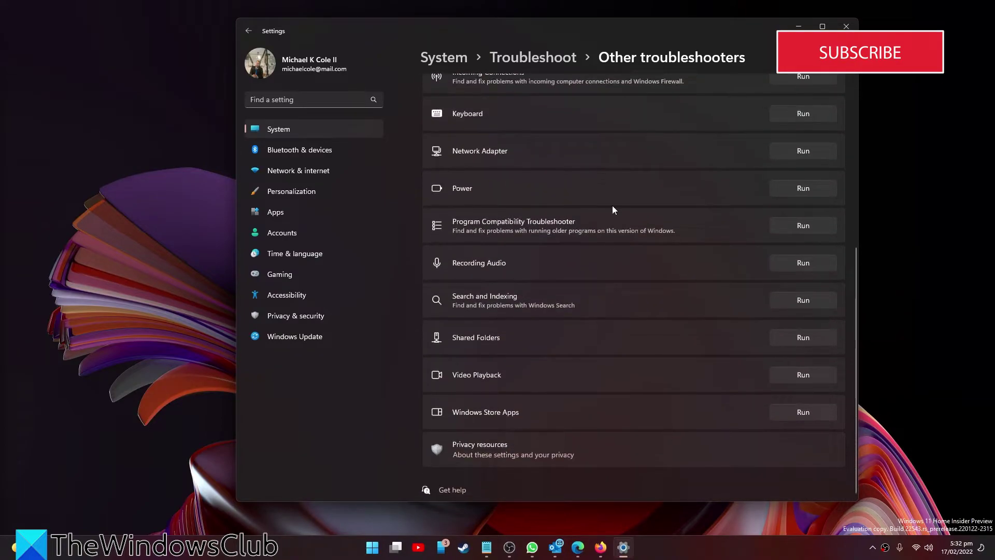
{"action": "left_click", "coordinate": [803, 412]}
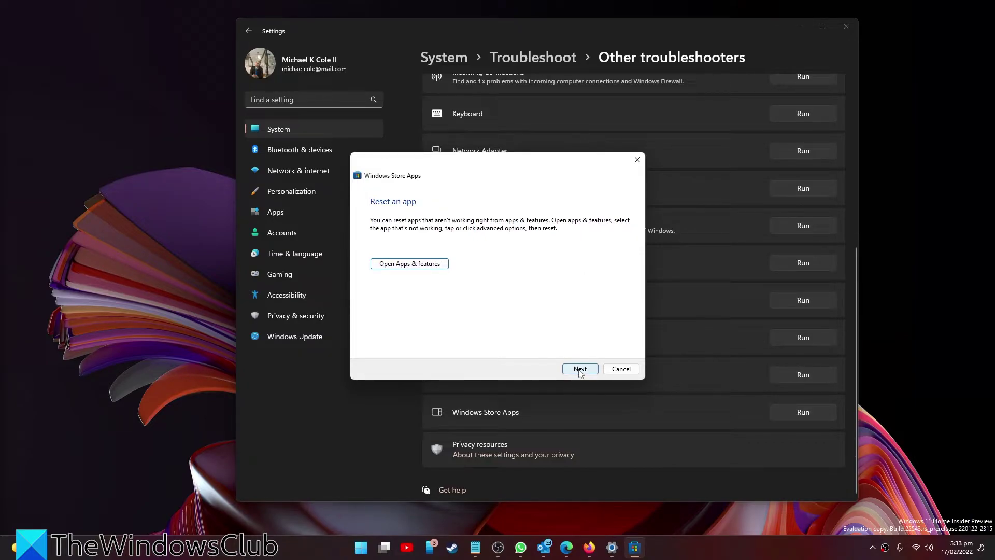
Dismiss the Windows Store Apps troubleshooter dialog.
{"action": "left_click", "coordinate": [617, 368]}
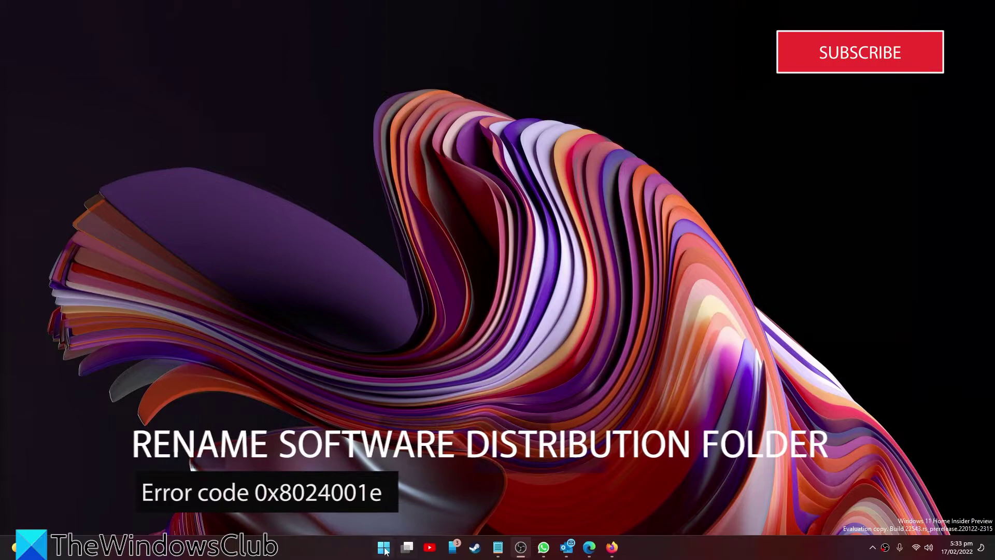
Search for 'command' and open Command Prompt as administrator.
{"action": "key", "text": "super"}
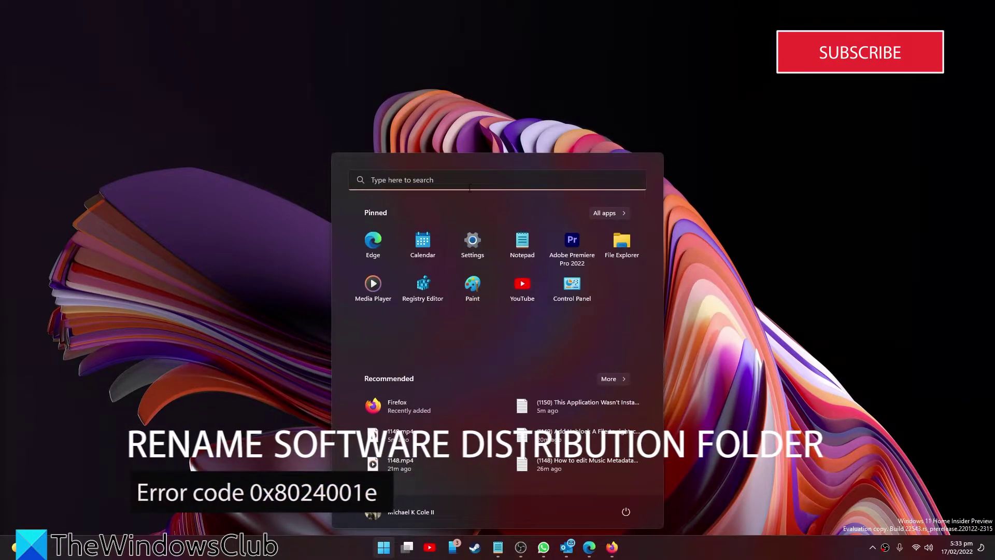
{"action": "left_click", "coordinate": [469, 185]}
{"action": "type", "text": "comman"}
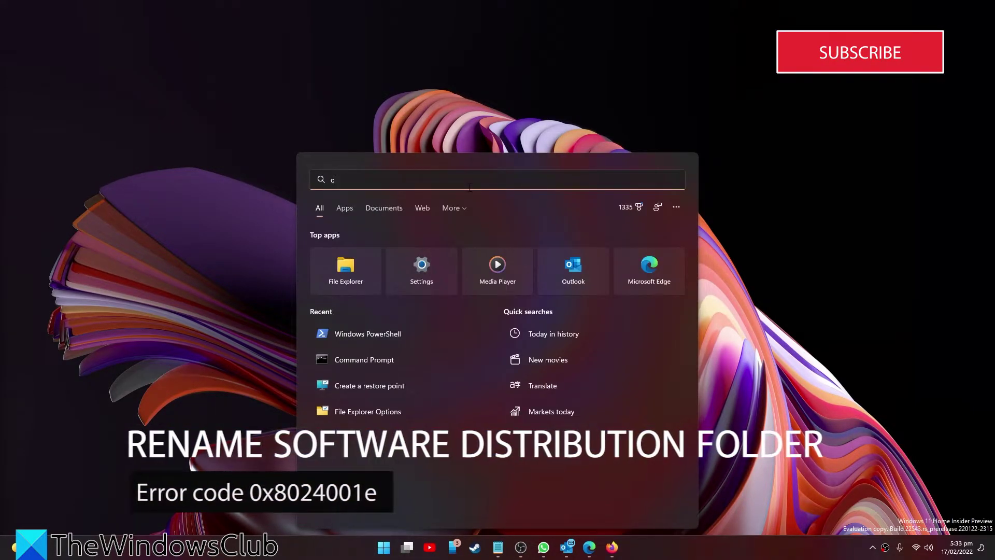
{"action": "type", "text": "d"}
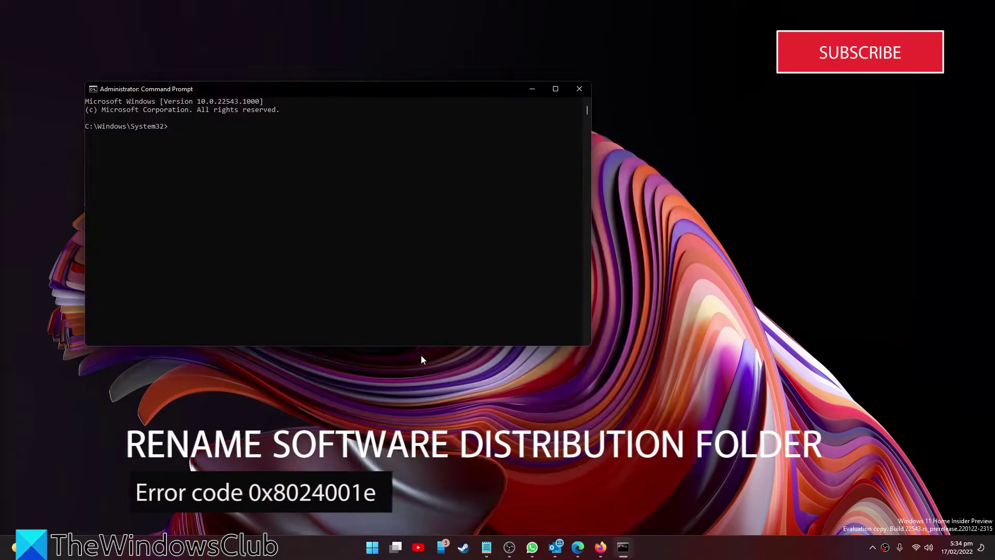
Stop the Windows Update service with net stop wuauserv.
{"action": "type", "text": "net stop"}
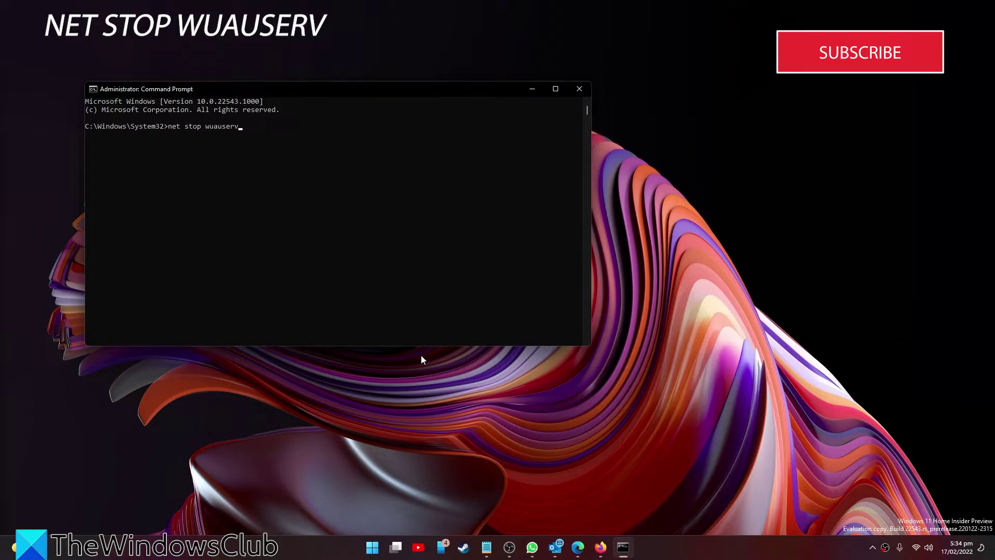
{"action": "type", "text": "wuauserv"}
{"action": "key", "text": "Return"}
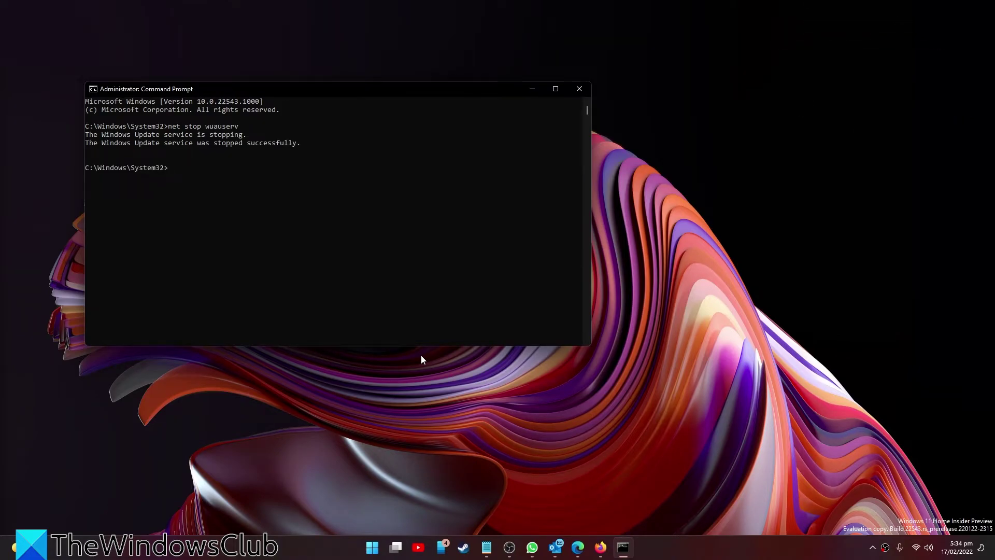
Change to C:\Windows with cd\windows, then type and erase the SoftwareDistribution rename command.
{"action": "type", "text": "cd\\windows"}
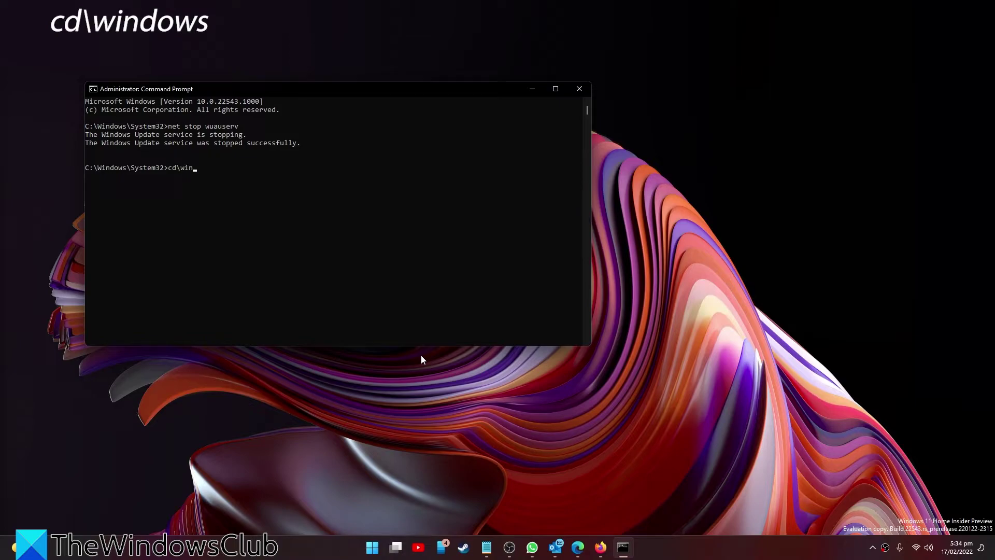
{"action": "key", "text": "Return"}
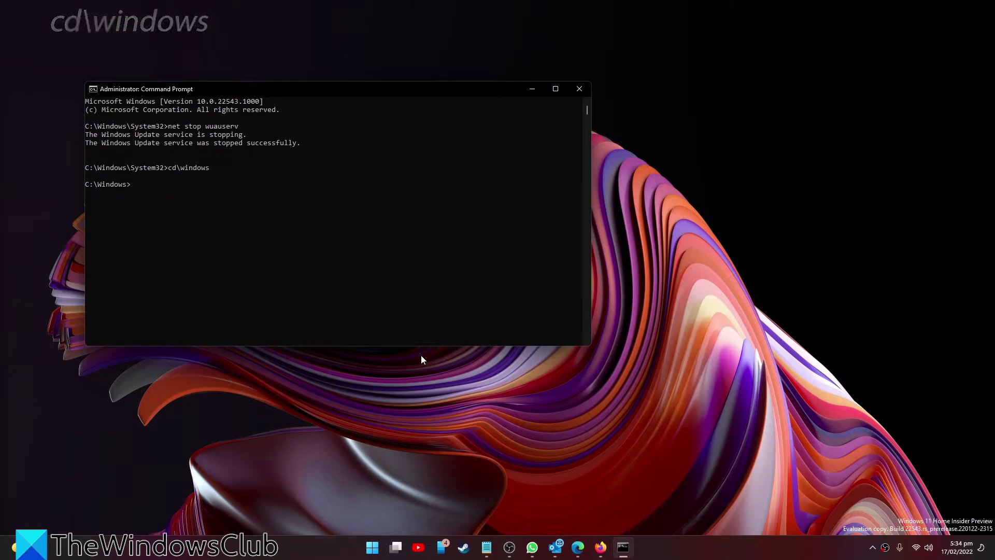
{"action": "type", "text": "r"}
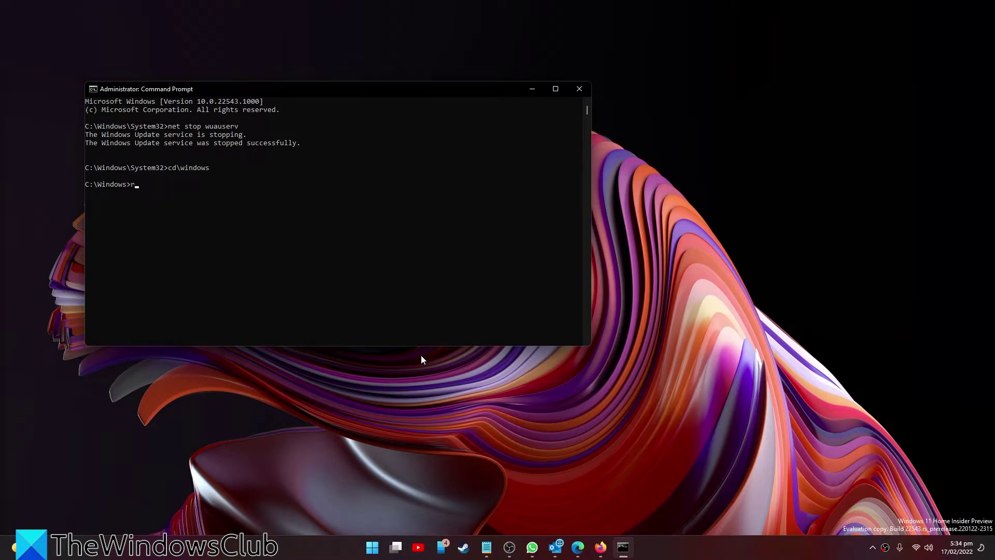
{"action": "type", "text": "ename so"}
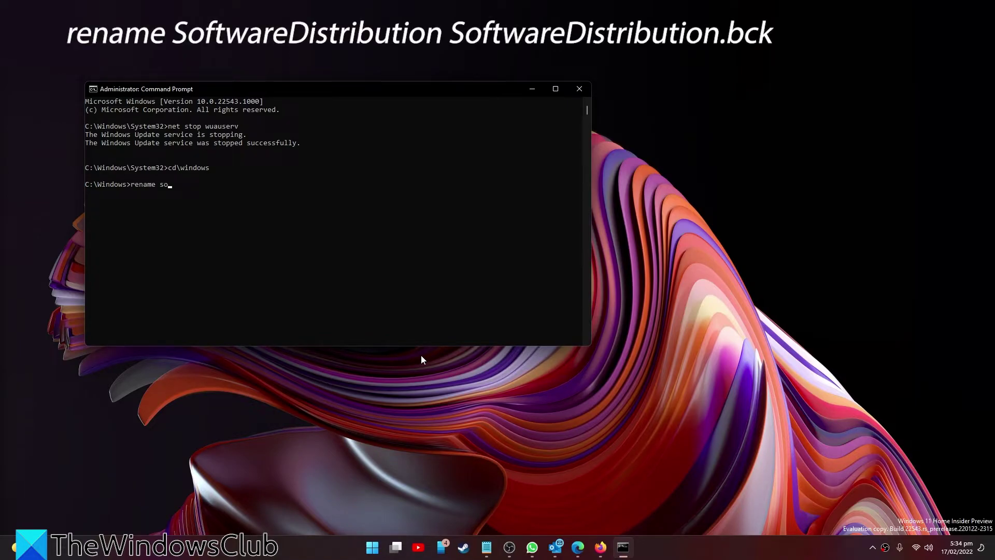
{"action": "type", "text": "ftwaredistribution softwaredistrib"}
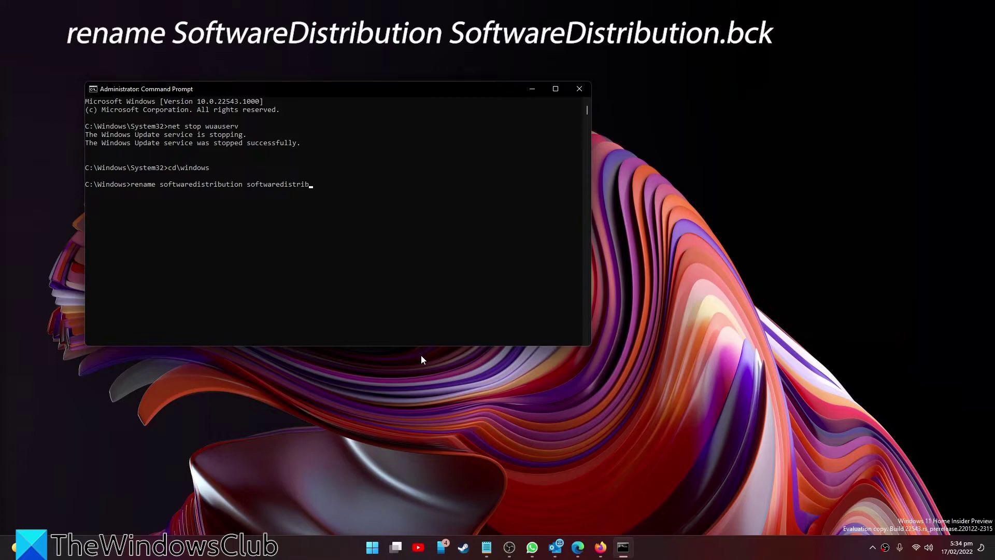
{"action": "type", "text": "ution.bck"}
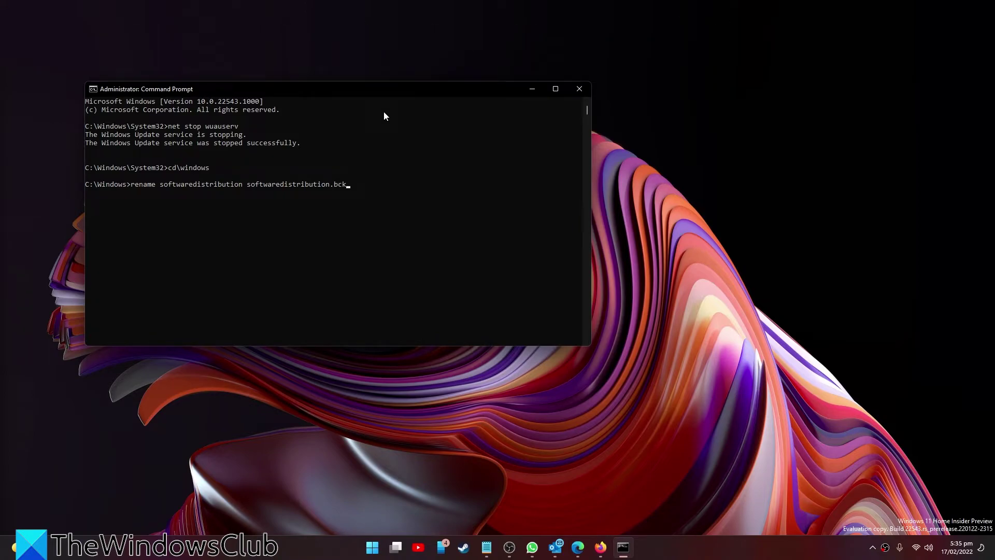
{"action": "key", "text": "BackSpace"}
{"action": "key", "text": "BackSpace"}
{"action": "key", "text": "BackSpace"}
{"action": "key", "text": "BackSpace"}
{"action": "key", "text": "BackSpace"}
{"action": "key", "text": "BackSpace"}
{"action": "key", "text": "BackSpace"}
{"action": "key", "text": "BackSpace"}
{"action": "key", "text": "BackSpace"}
{"action": "key", "text": "BackSpace"}
{"action": "key", "text": "BackSpace"}
{"action": "key", "text": "BackSpace"}
{"action": "key", "text": "BackSpace"}
{"action": "key", "text": "BackSpace"}
{"action": "key", "text": "BackSpace"}
{"action": "key", "text": "BackSpace"}
{"action": "key", "text": "BackSpace"}
{"action": "key", "text": "BackSpace"}
{"action": "key", "text": "BackSpace"}
{"action": "key", "text": "BackSpace"}
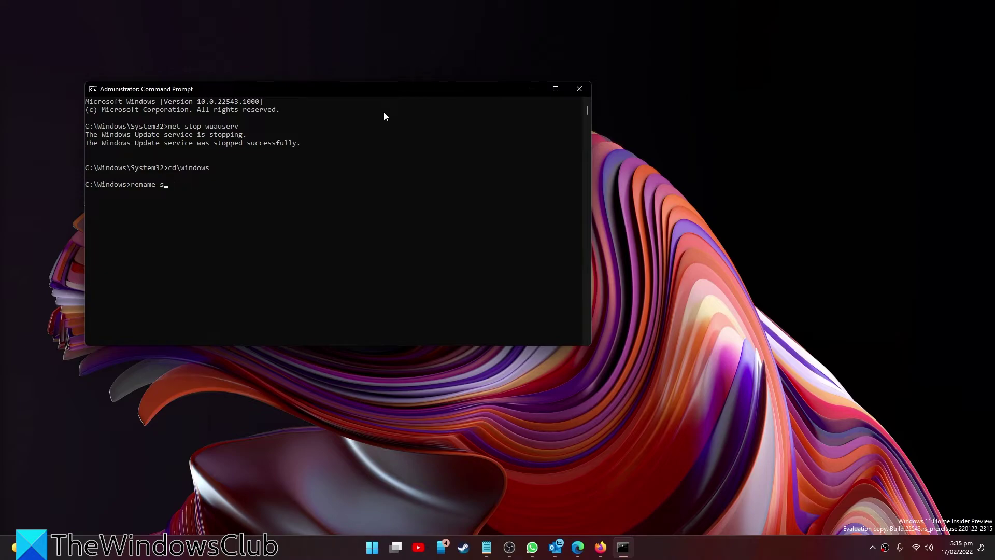
{"action": "key", "text": "BackSpace"}
{"action": "key", "text": "BackSpace"}
{"action": "key", "text": "BackSpace"}
{"action": "key", "text": "BackSpace"}
{"action": "key", "text": "BackSpace"}
{"action": "key", "text": "BackSpace"}
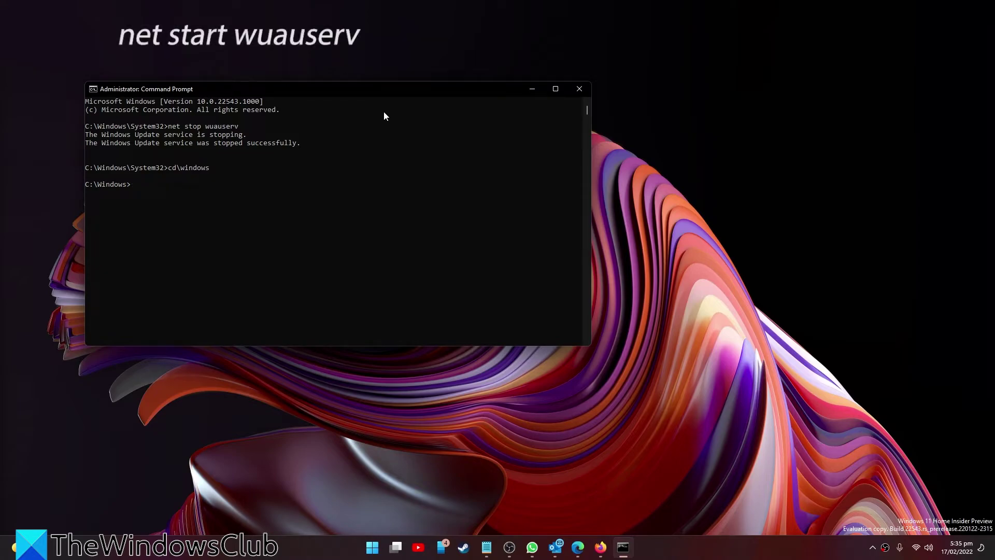
Run net start wuauserv to restart the Windows Update service.
{"action": "type", "text": "net start wuauser"}
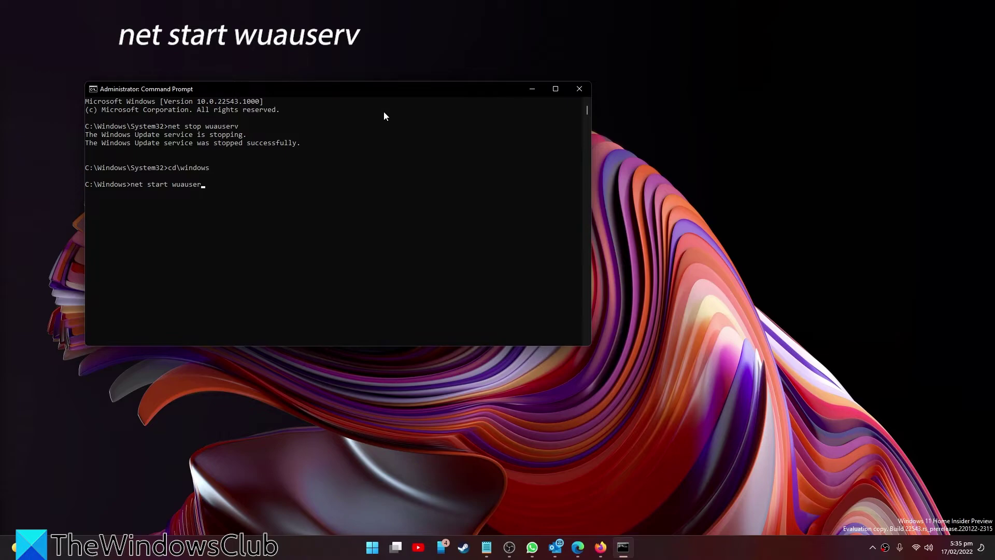
{"action": "type", "text": "v"}
{"action": "key", "text": "Return"}
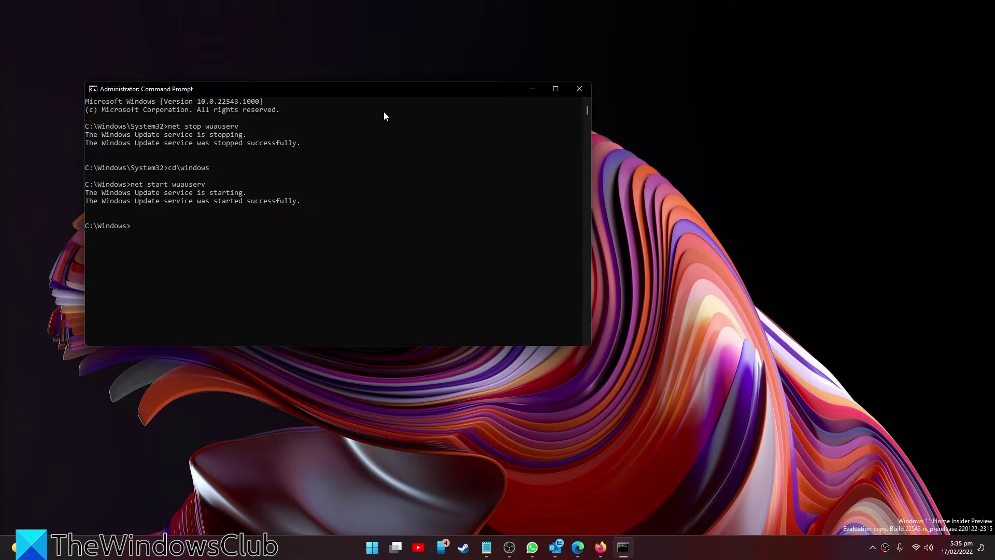
Close Command Prompt and scroll the YouTube channel's Videos list back up to newer uploads.
{"action": "left_click", "coordinate": [579, 90]}
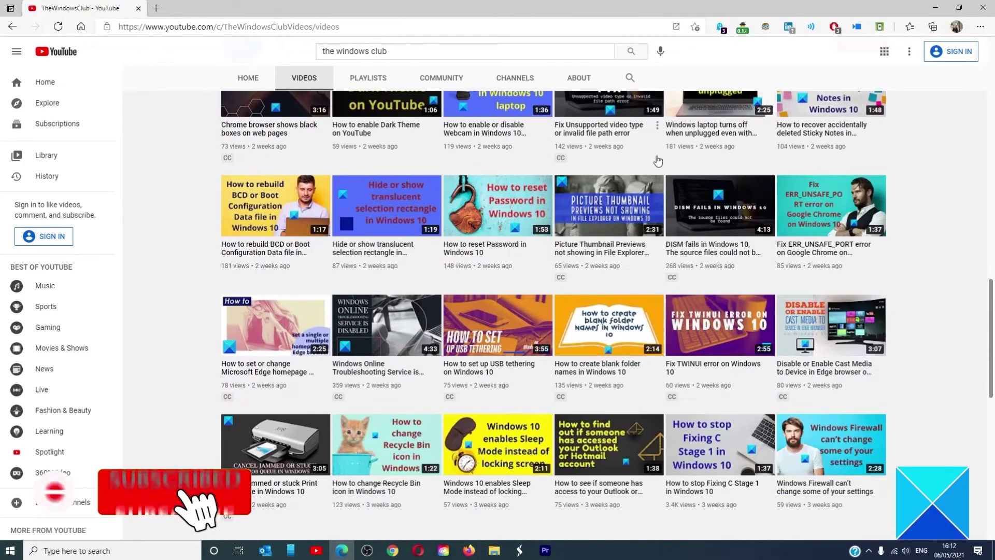
{"action": "scroll", "coordinate": [657, 161], "scroll_direction": "up", "scroll_amount": 9}
{"action": "scroll", "coordinate": [657, 161], "scroll_direction": "up", "scroll_amount": 10}
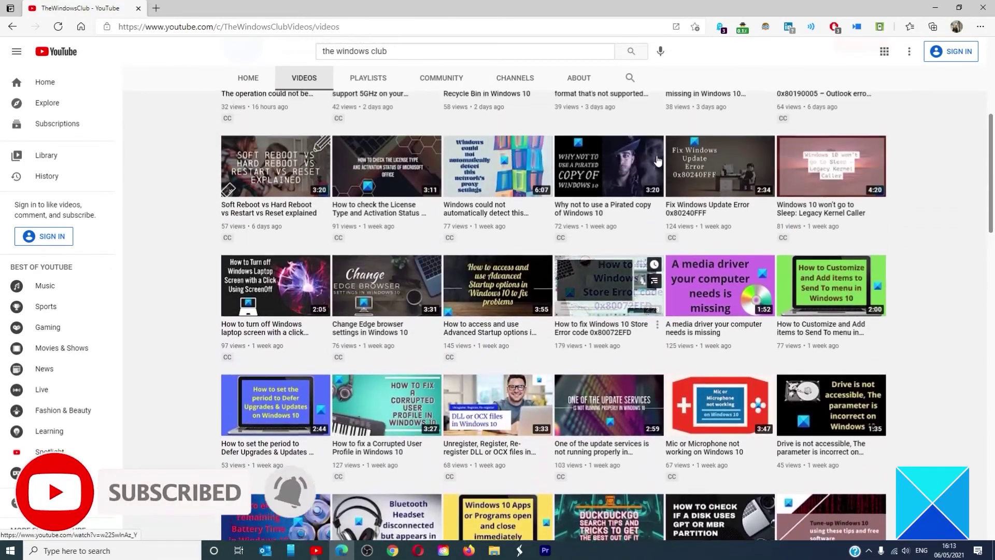